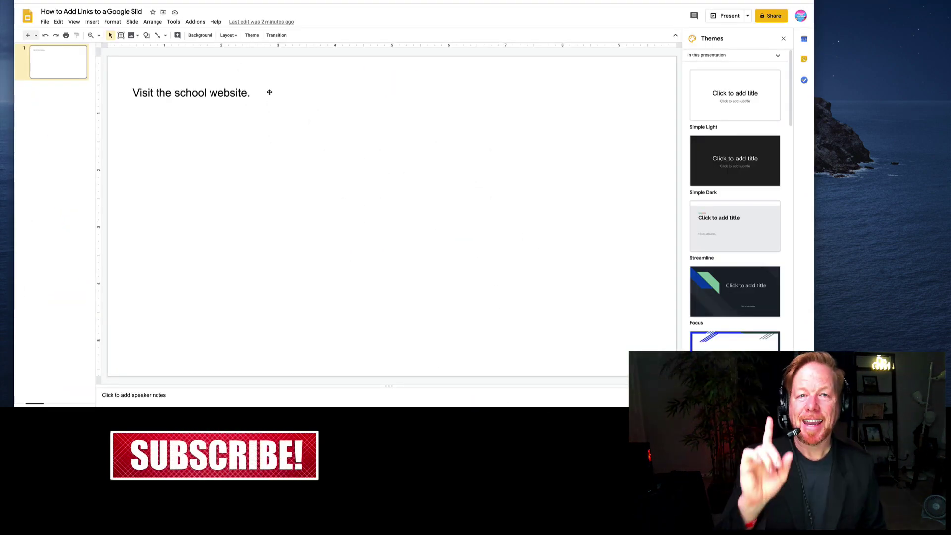
Step: Select the entire sentence 'Visit the school website.' on the slide
{"action": "triple_click", "coordinate": [155, 92]}
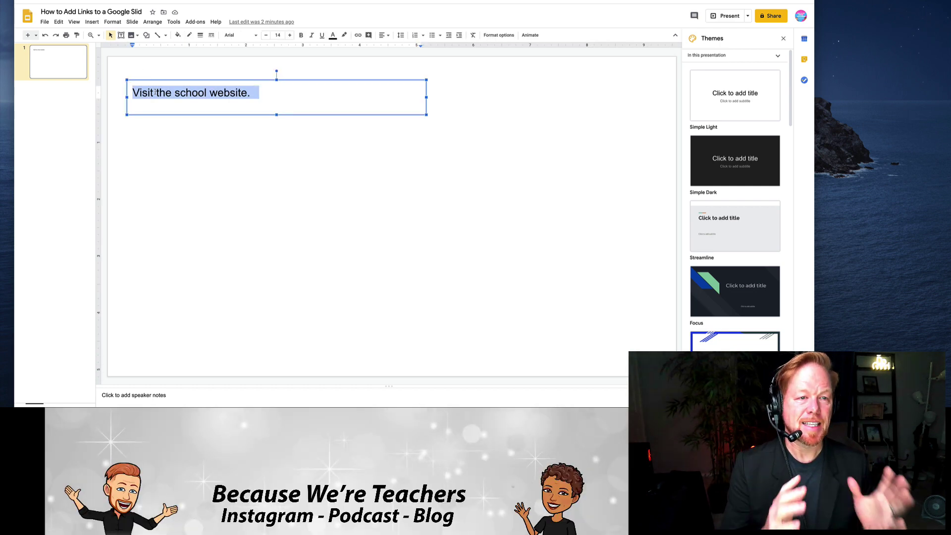
{"action": "left_click", "coordinate": [91, 21]}
{"action": "left_click", "coordinate": [107, 47]}
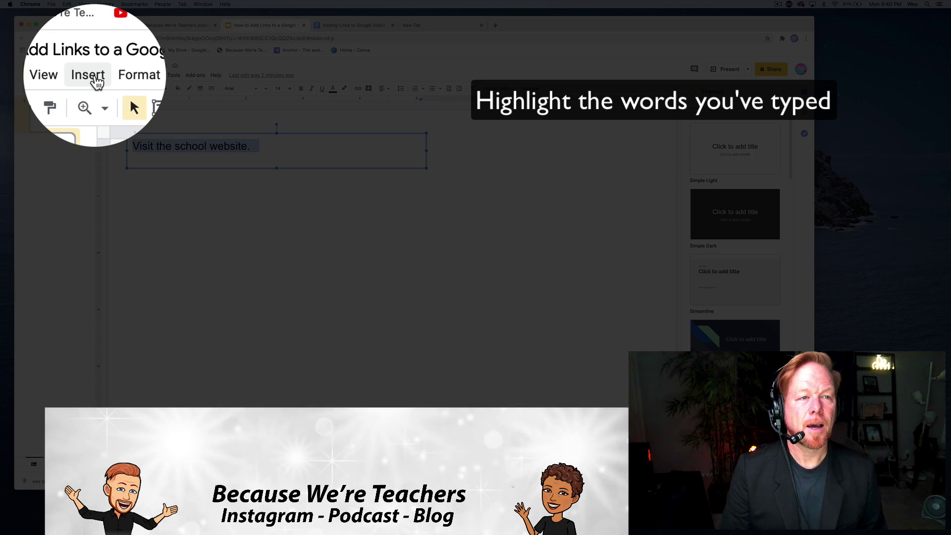
{"action": "left_click", "coordinate": [92, 76]}
{"action": "left_click", "coordinate": [114, 240]}
{"action": "type", "text": "http"}
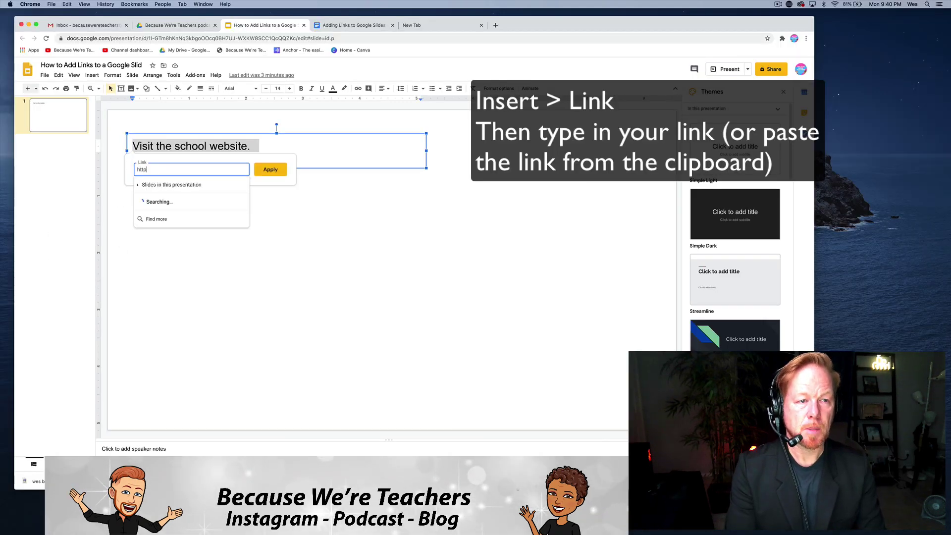
{"action": "type", "text": "://ucla.edu"}
{"action": "key", "text": "Return"}
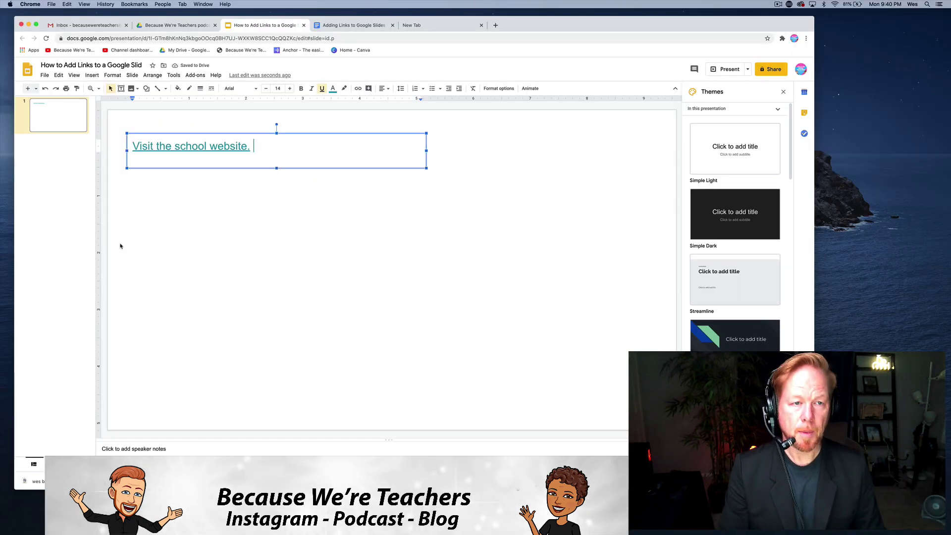
{"action": "key", "text": "super+z"}
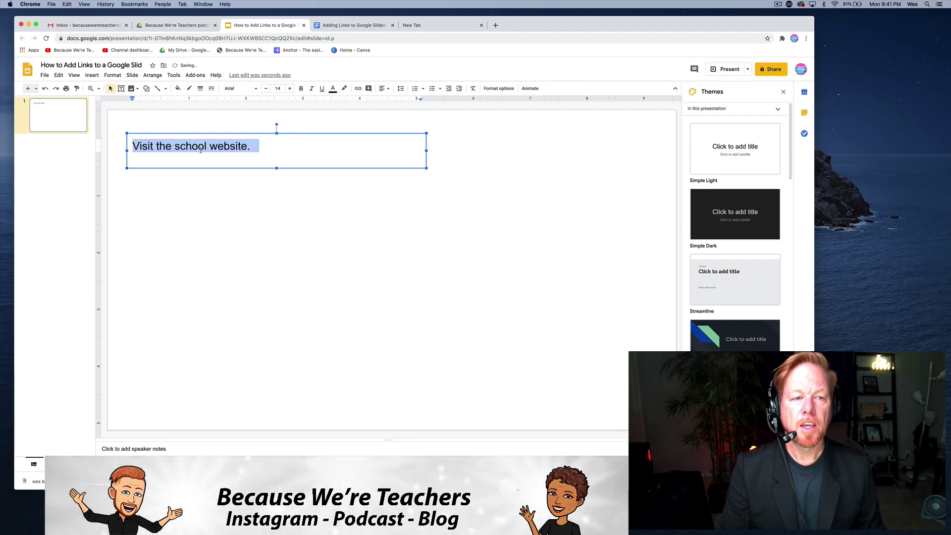
{"action": "right_click", "coordinate": [201, 150]}
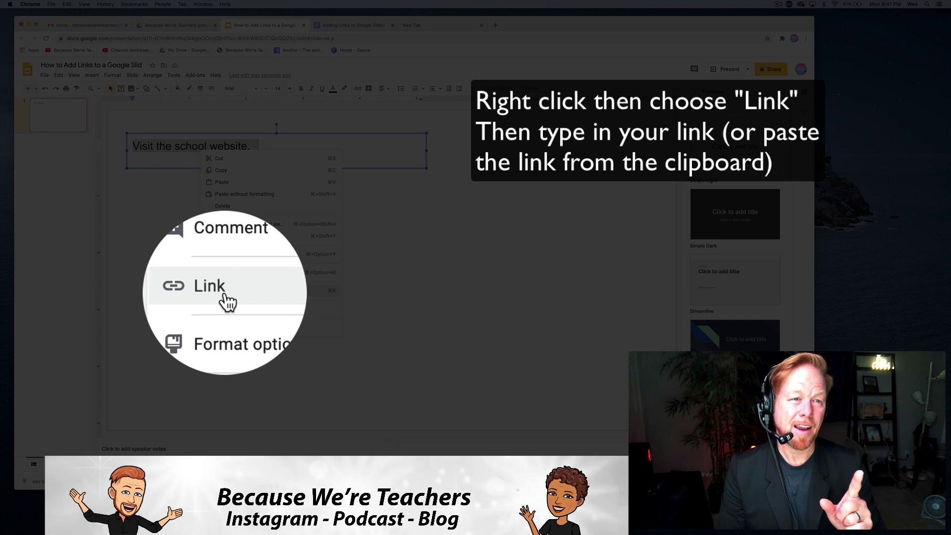
{"action": "left_click", "coordinate": [226, 292]}
{"action": "type", "text": "ht"}
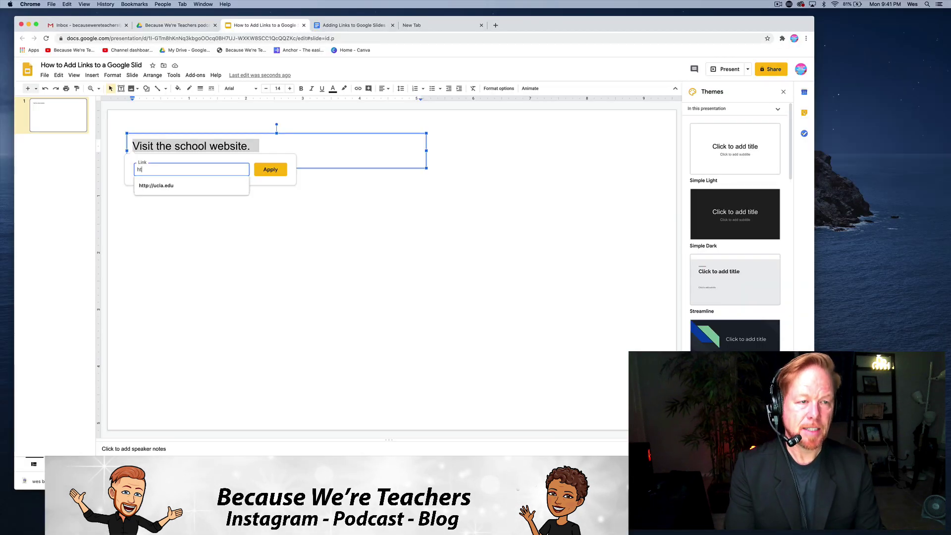
{"action": "type", "text": "tp://"}
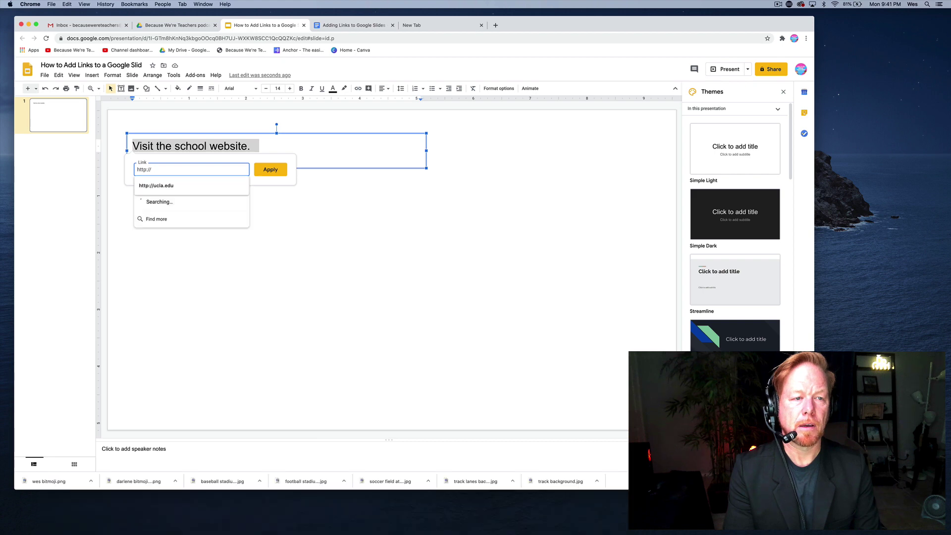
{"action": "type", "text": "ucla.edu"}
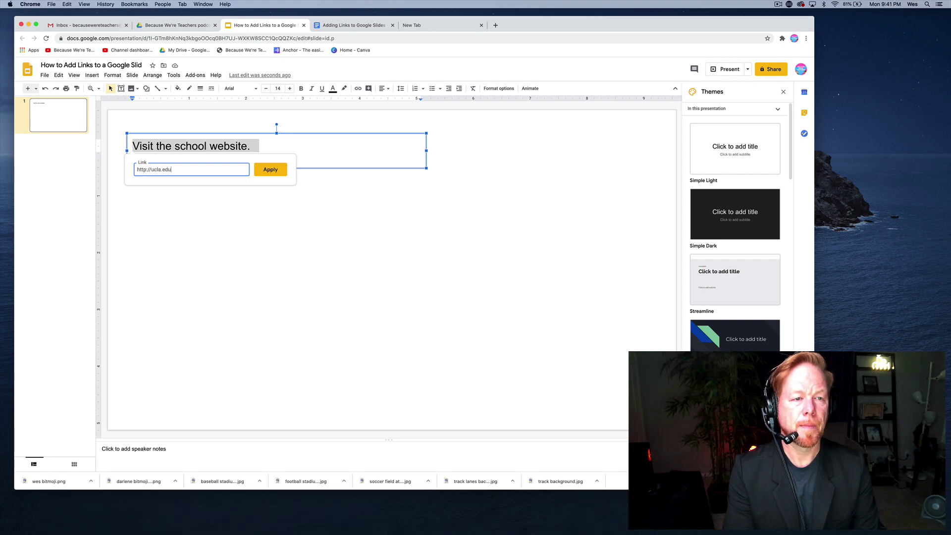
{"action": "key", "text": "Return"}
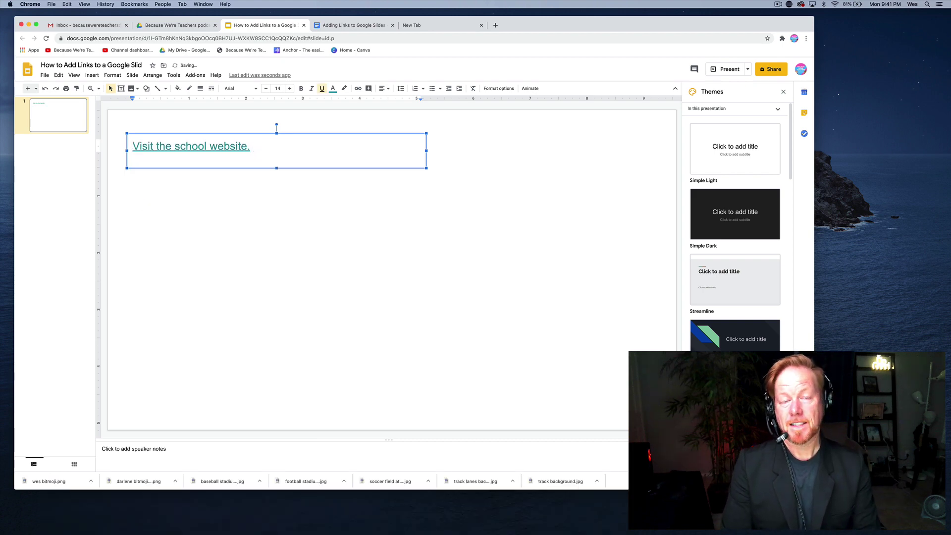
{"action": "key", "text": "super+z"}
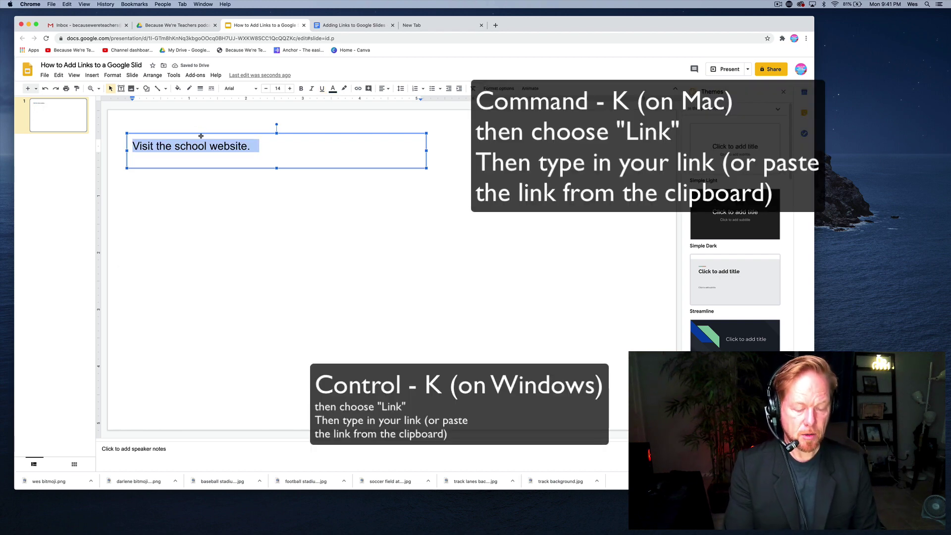
{"action": "key", "text": "super+k"}
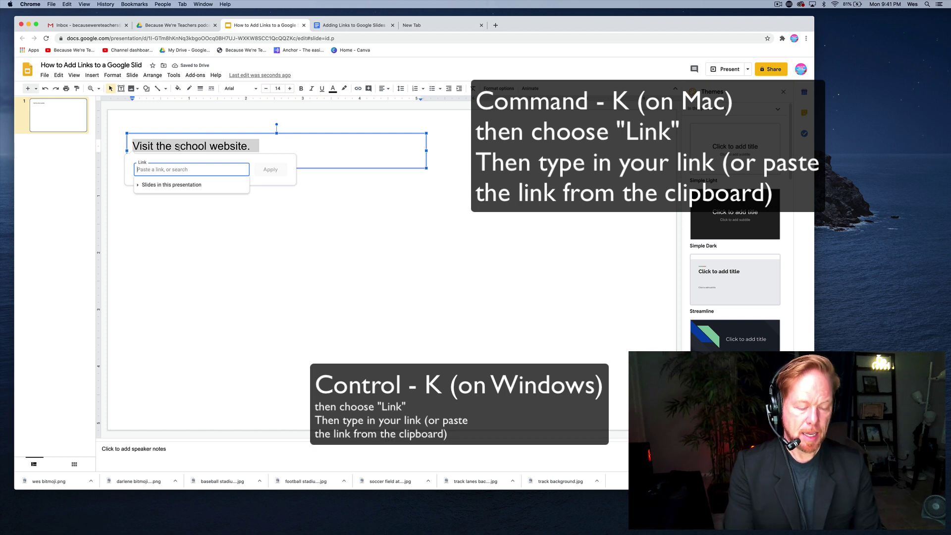
{"action": "type", "text": "http://ucla.edu"}
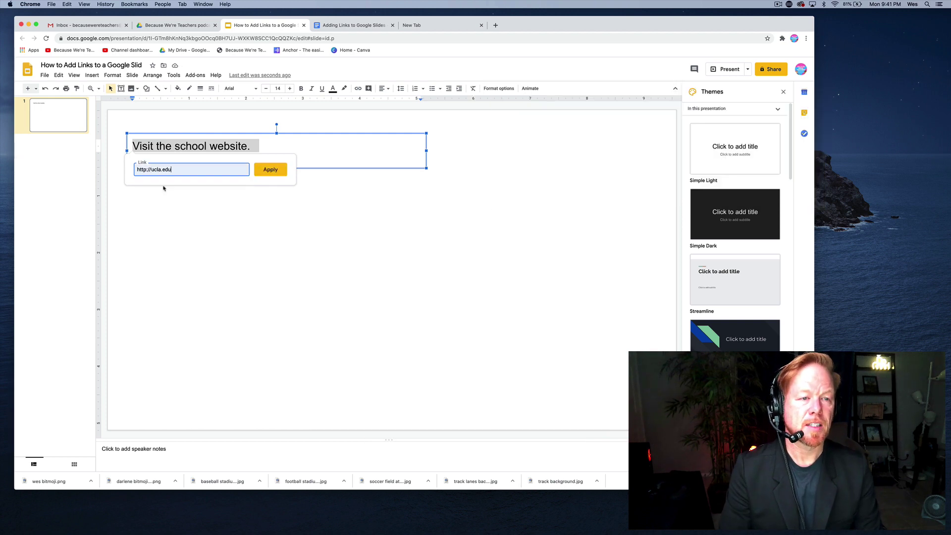
{"action": "left_click", "coordinate": [273, 170]}
{"action": "left_click", "coordinate": [378, 178]}
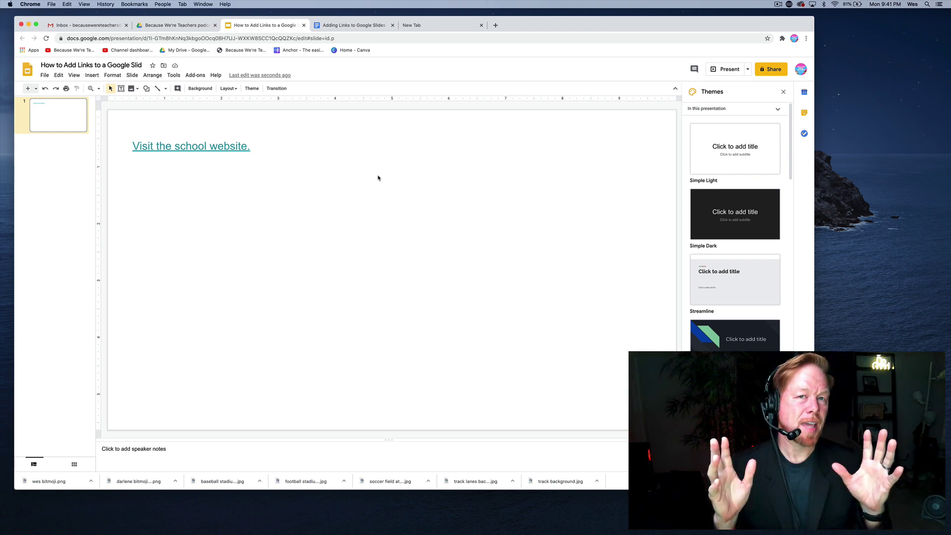
Step: Drag the bearded man's and curly-haired woman's bitmojis from downloads onto the slide
{"action": "left_click_drag", "start_coordinate": [49, 481], "coordinate": [217, 304]}
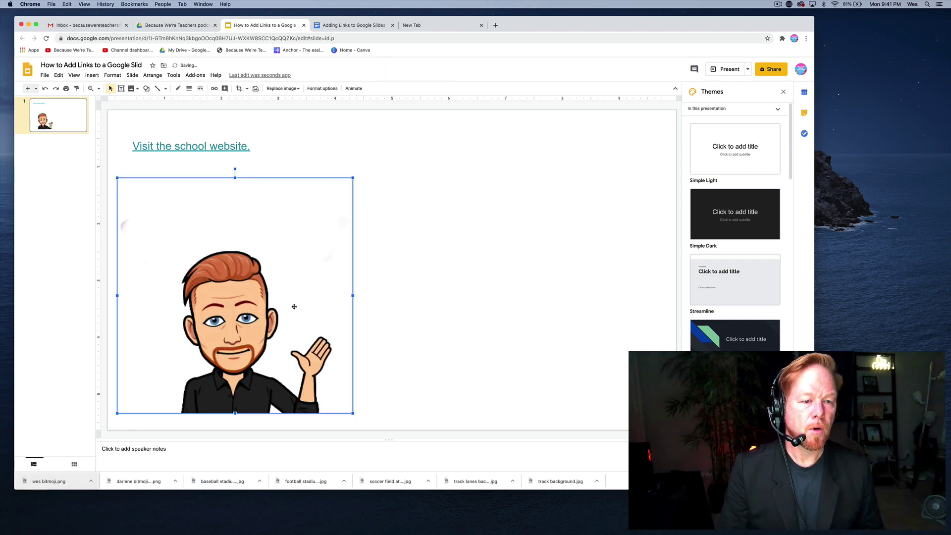
{"action": "left_click_drag", "start_coordinate": [132, 481], "coordinate": [379, 294]}
{"action": "left_click", "coordinate": [569, 139]}
Step: Start a link on the woman's bitmoji and switch to a new browser tab
{"action": "left_click", "coordinate": [523, 297]}
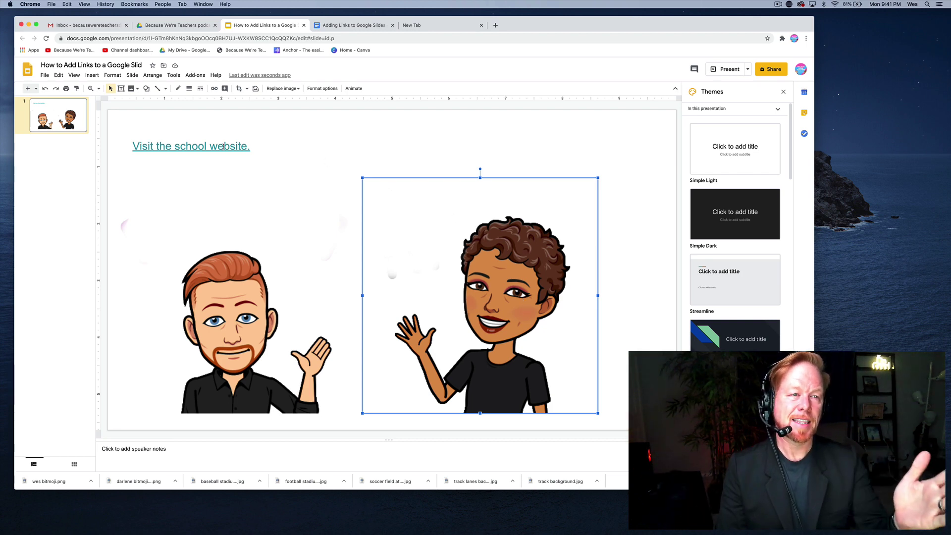
{"action": "left_click", "coordinate": [92, 75]}
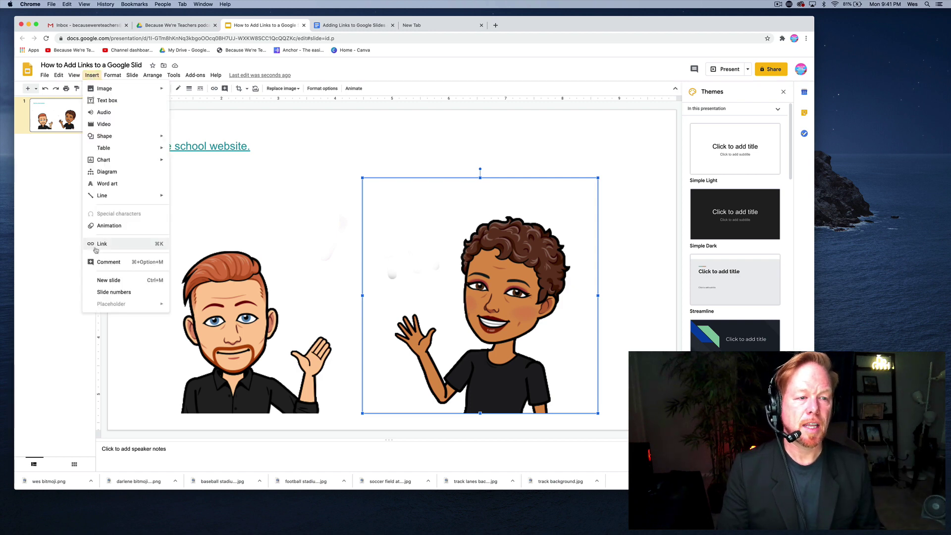
{"action": "left_click", "coordinate": [486, 309]}
{"action": "key", "text": "super+k"}
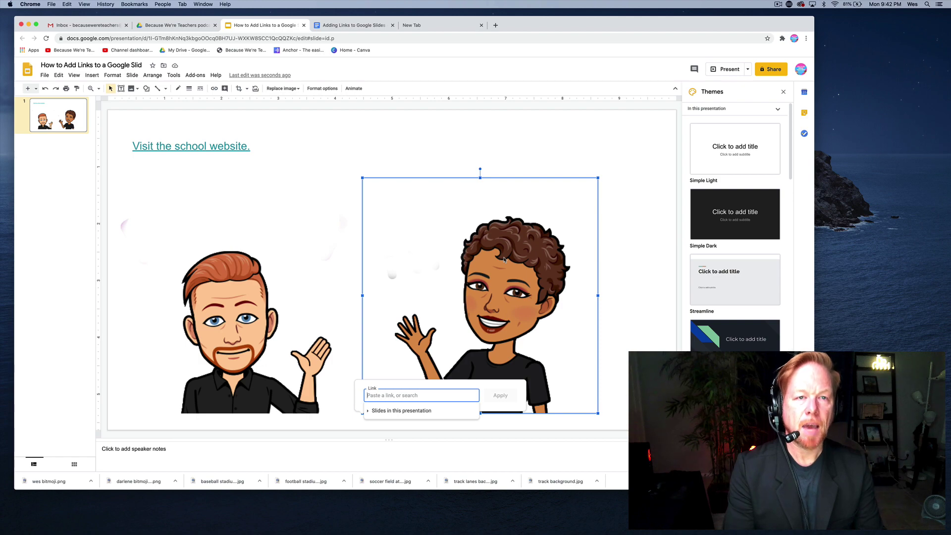
{"action": "left_click", "coordinate": [441, 26]}
Step: Find the woman's Twitter profile and copy its web address
{"action": "type", "text": "h"}
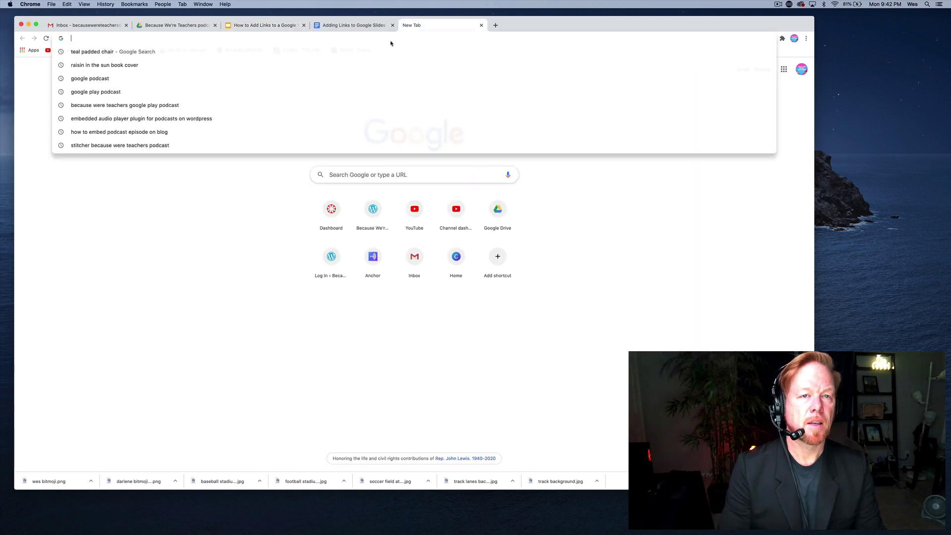
{"action": "key", "text": "BackSpace"}
{"action": "key", "text": "BackSpace"}
{"action": "type", "text": "twitter.com/home"}
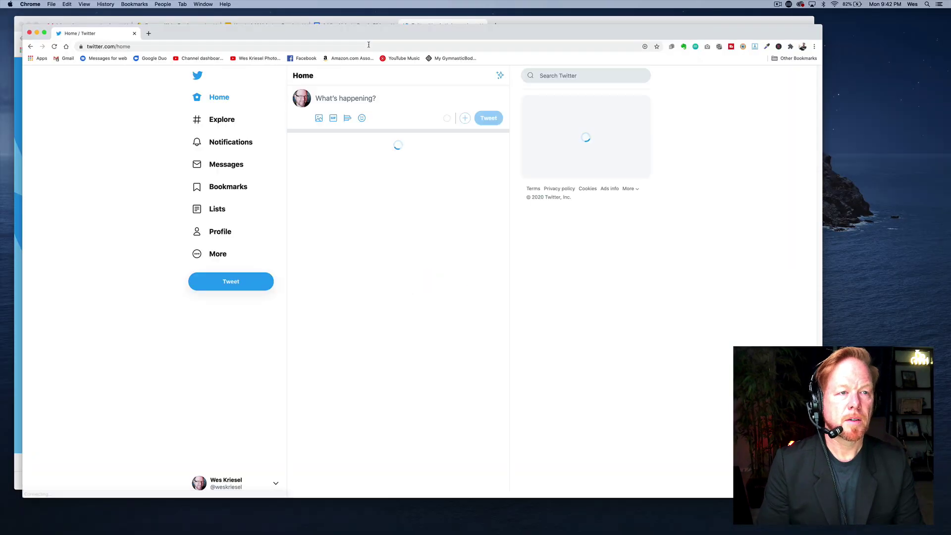
{"action": "left_click", "coordinate": [569, 75]}
{"action": "type", "text": "darle"}
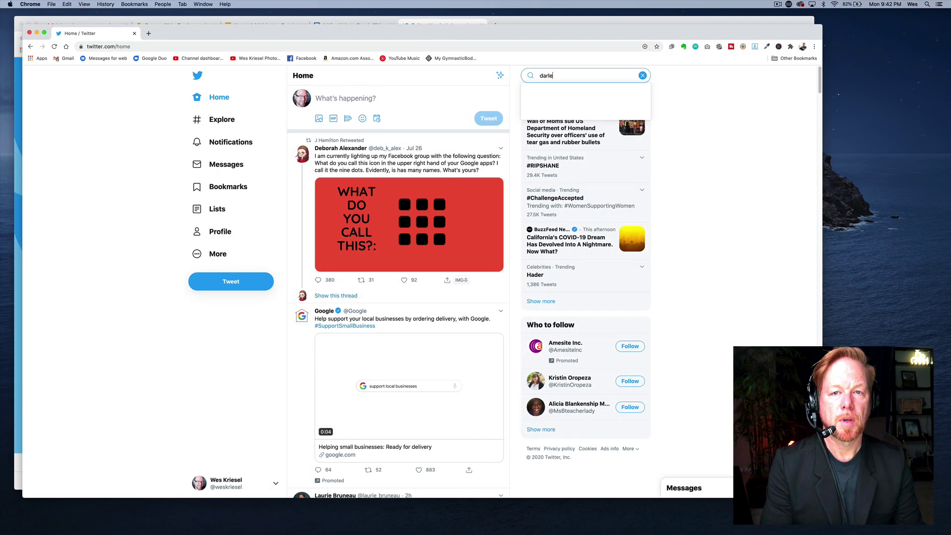
{"action": "left_click", "coordinate": [564, 158]}
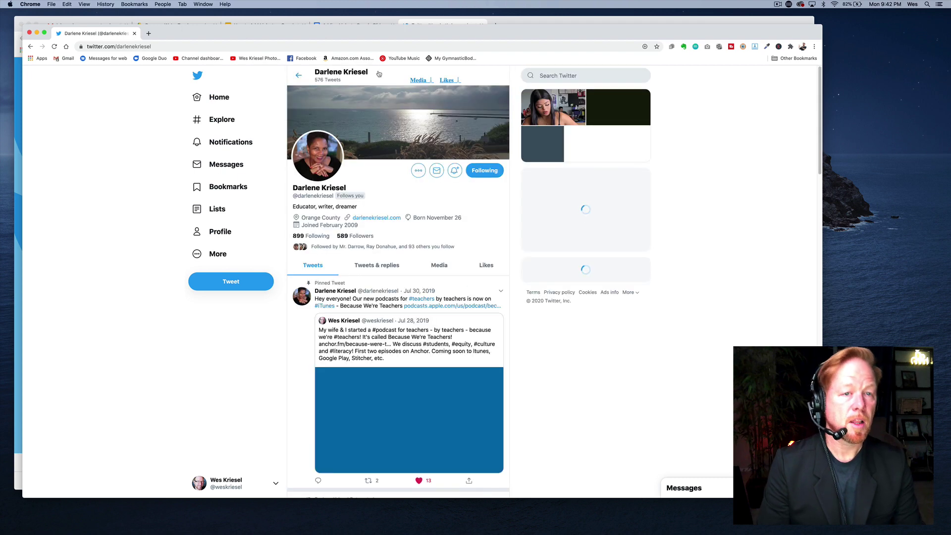
{"action": "left_click", "coordinate": [186, 46]}
{"action": "key", "text": "super+c"}
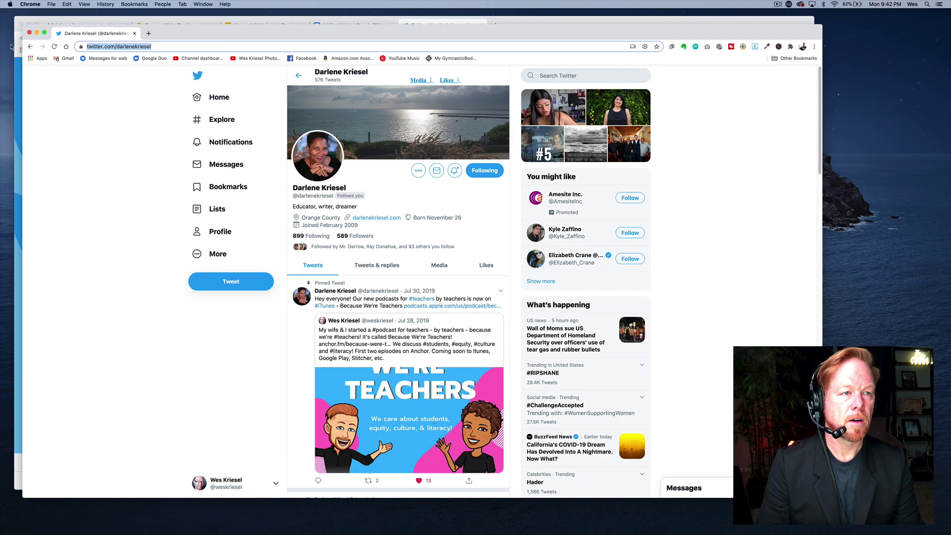
{"action": "key", "text": "super+w"}
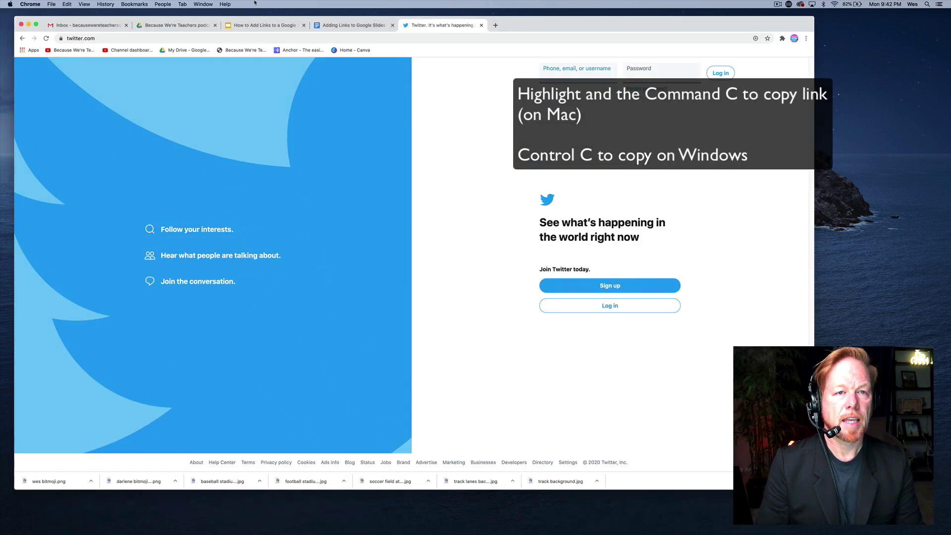
Step: Link the woman's bitmoji to the Twitter profile, present, and test the link
{"action": "left_click", "coordinate": [248, 26]}
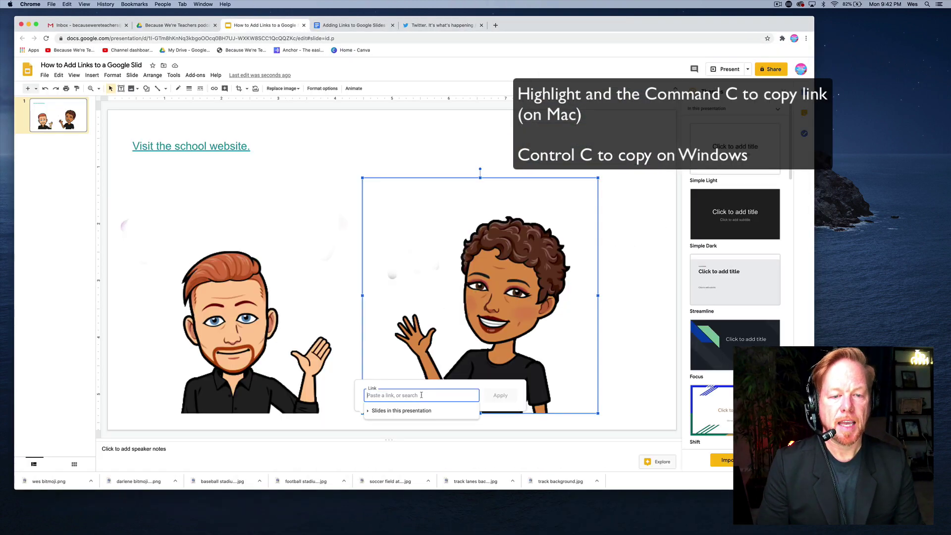
{"action": "key", "text": "super+v"}
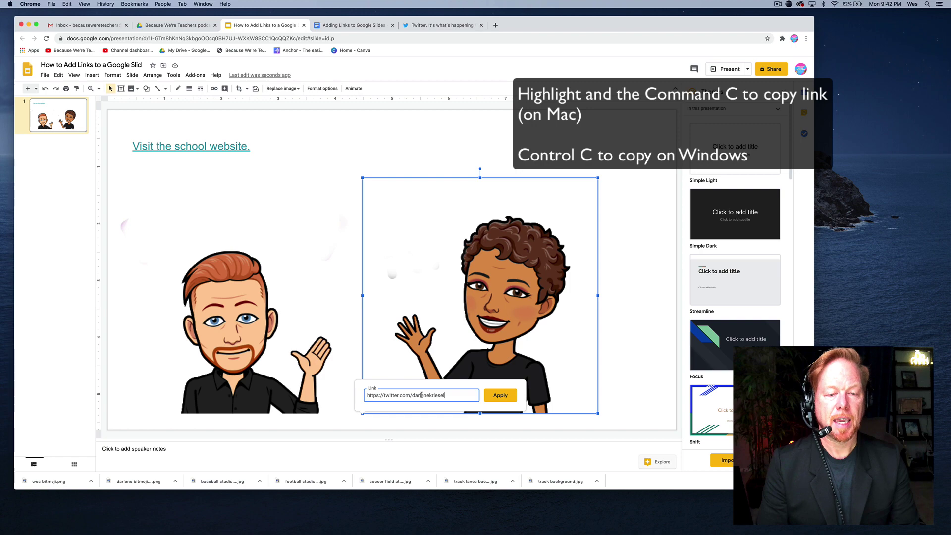
{"action": "left_click", "coordinate": [498, 400]}
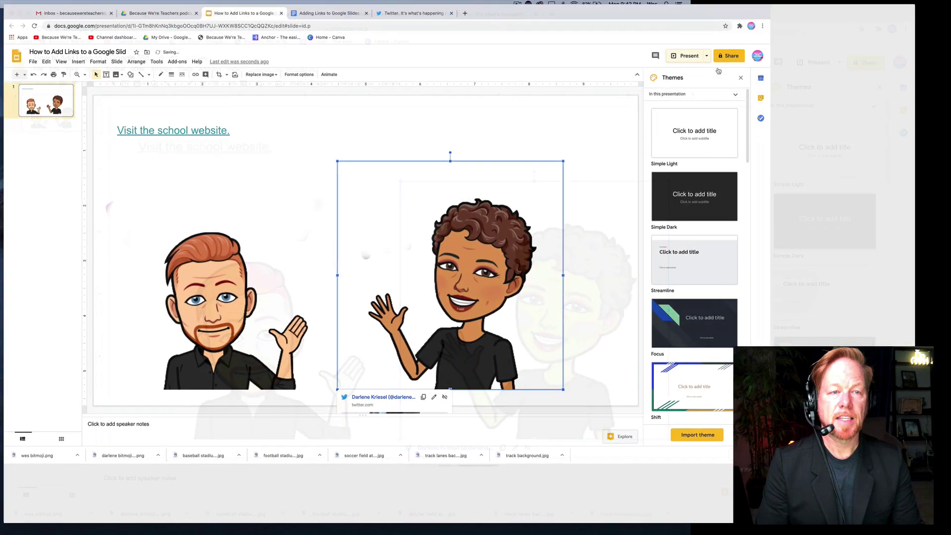
{"action": "key", "text": "super+Return"}
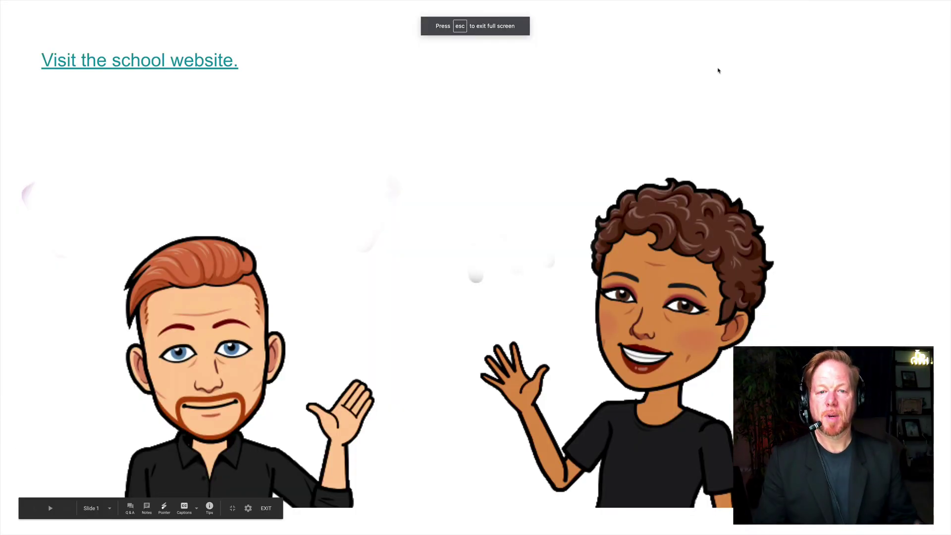
{"action": "left_click", "coordinate": [139, 60]}
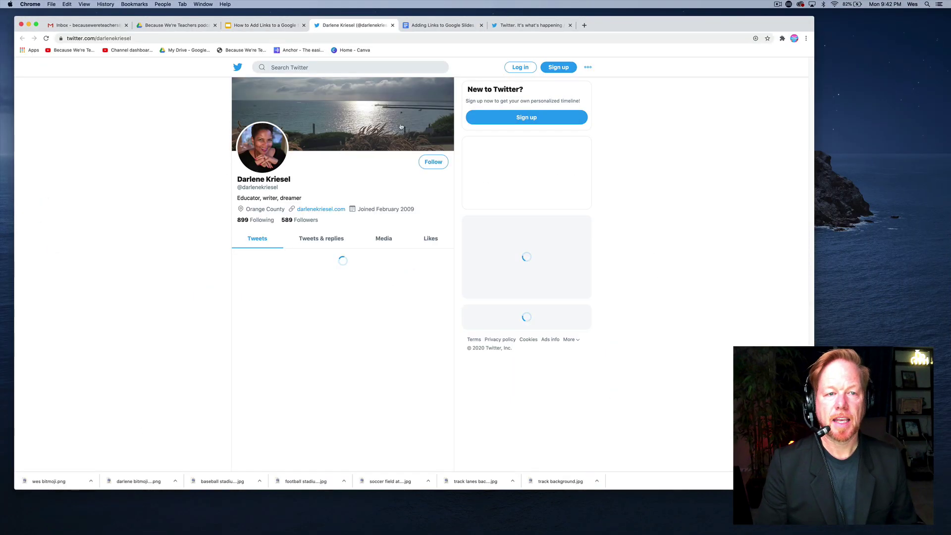
Step: Go back to the Slides tab and exit the slideshow into the editor
{"action": "left_click", "coordinate": [269, 26]}
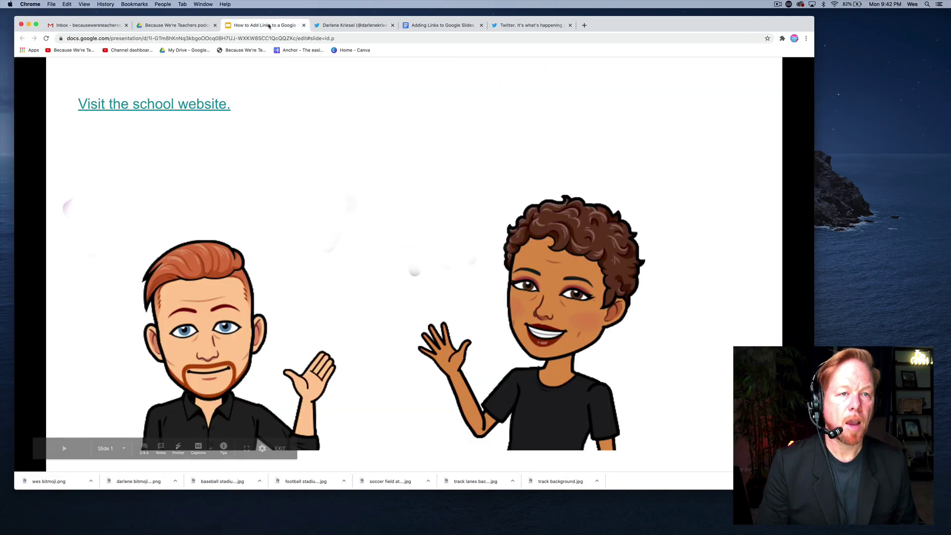
{"action": "key", "text": "Escape"}
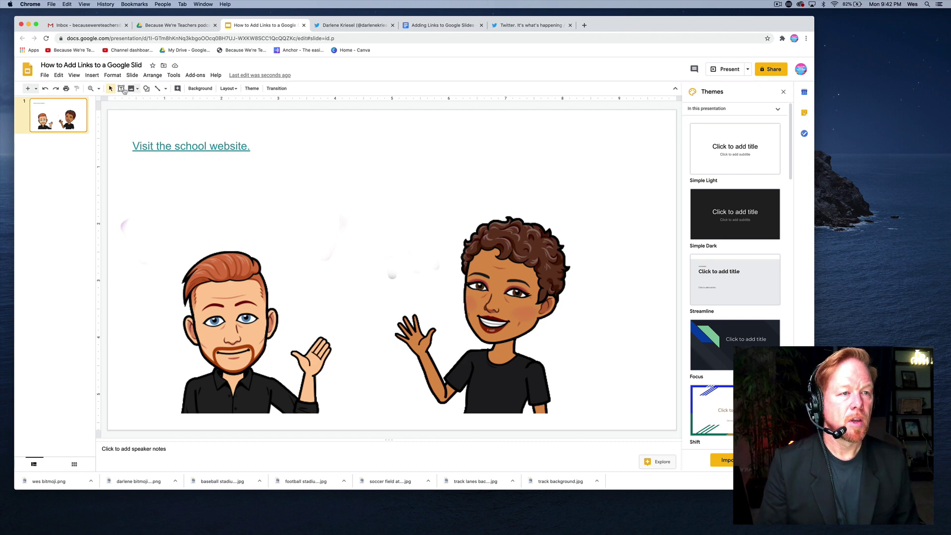
Step: Set the slide background to the soccer field photo from the computer
{"action": "left_click", "coordinate": [96, 76]}
{"action": "mouse_move", "coordinate": [96, 93]}
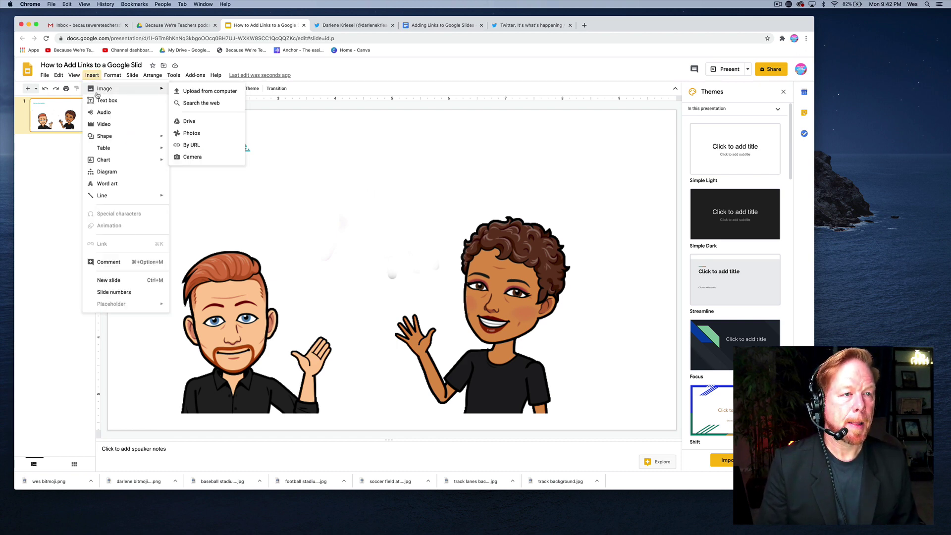
{"action": "left_click", "coordinate": [191, 94]}
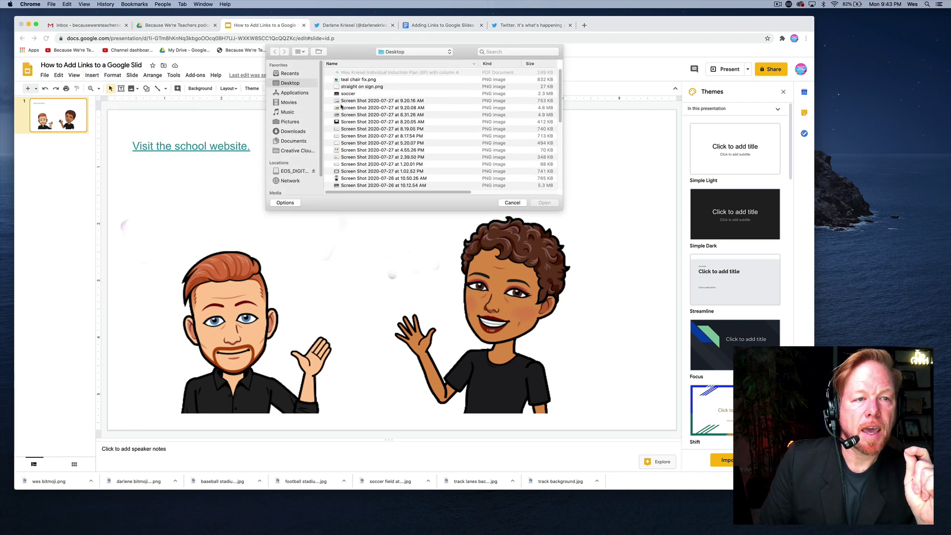
{"action": "left_click", "coordinate": [512, 202]}
{"action": "left_click", "coordinate": [200, 88]}
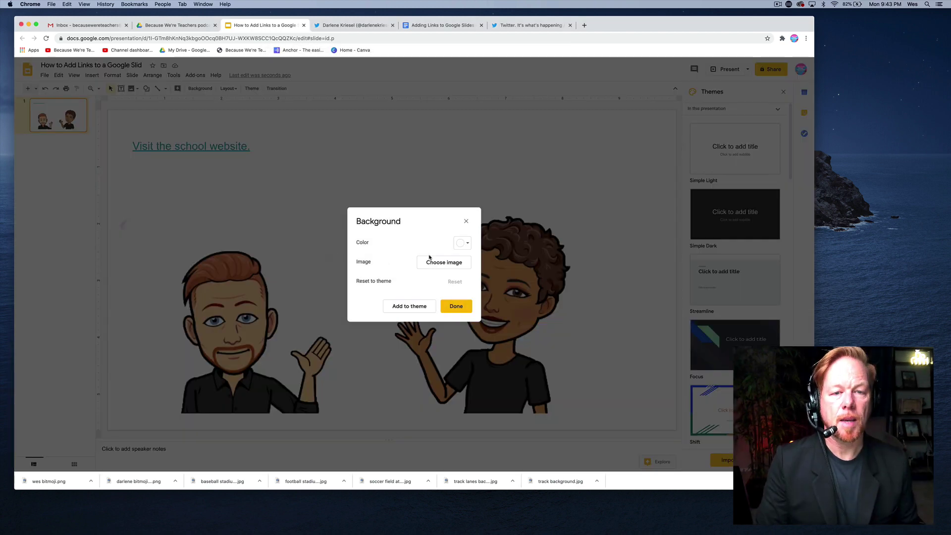
{"action": "left_click", "coordinate": [429, 262]}
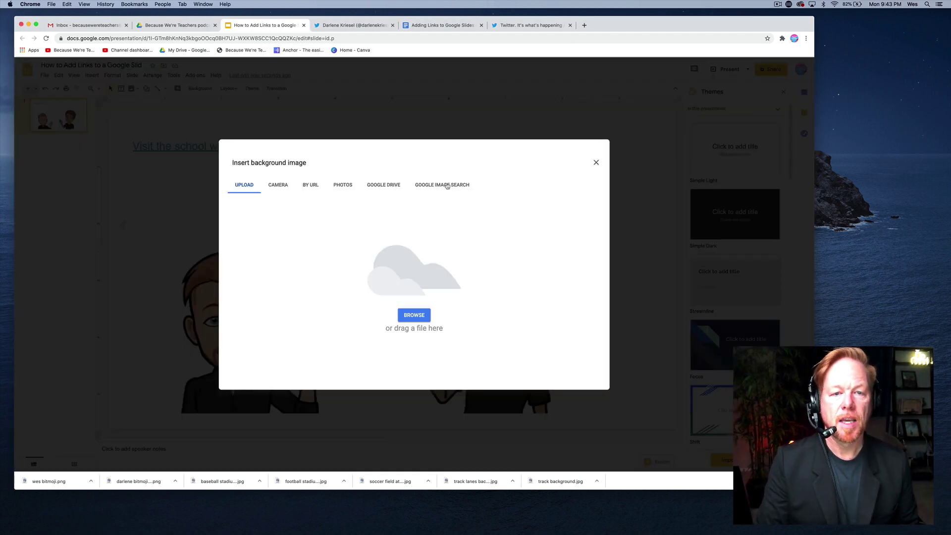
{"action": "left_click", "coordinate": [424, 312]}
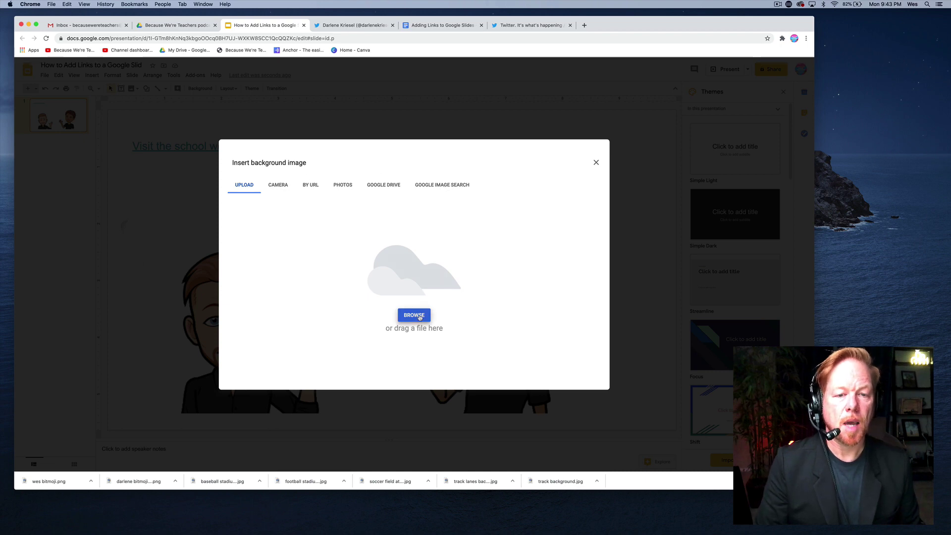
{"action": "double_click", "coordinate": [341, 94]}
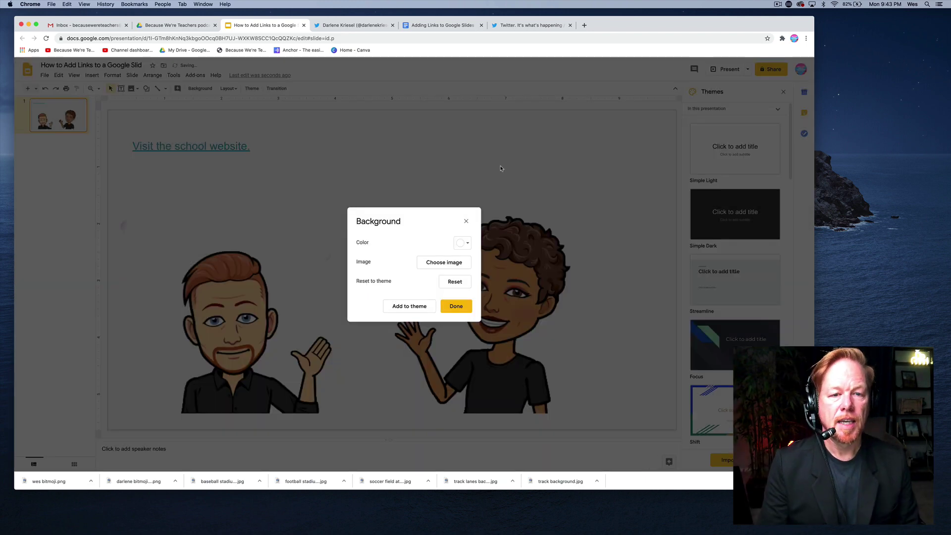
{"action": "left_click", "coordinate": [457, 306]}
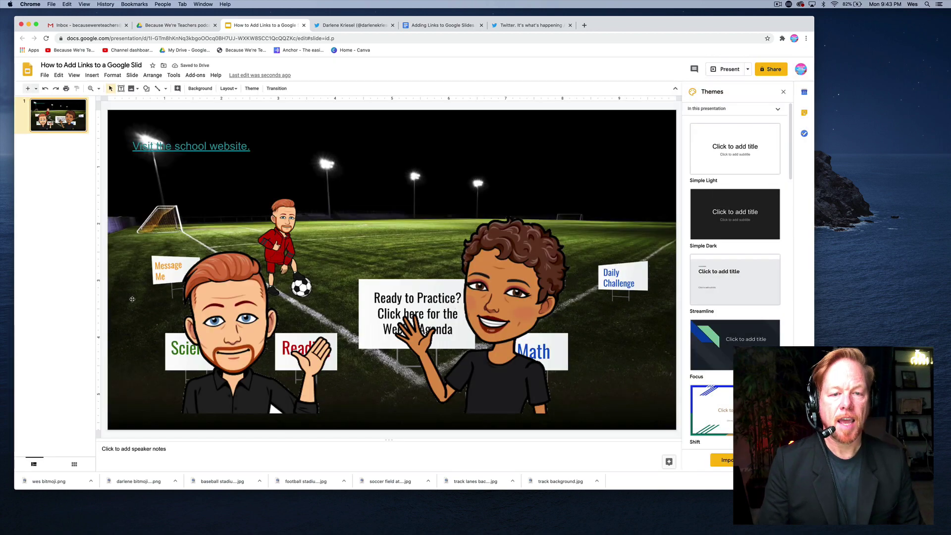
Step: Delete both waving bitmojis and the 'Visit the school website.' text
{"action": "left_click", "coordinate": [508, 279]}
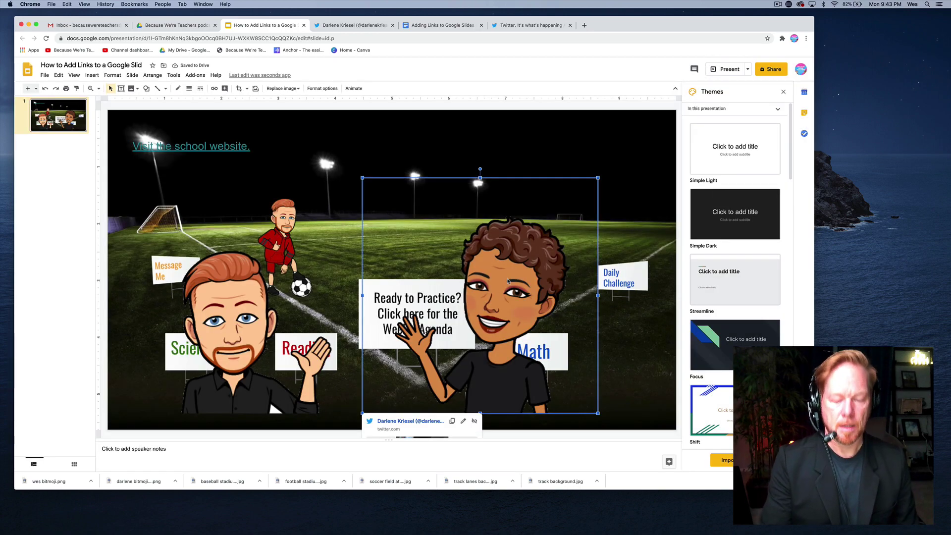
{"action": "key", "text": "Delete"}
{"action": "left_click", "coordinate": [254, 302]}
{"action": "key", "text": "Delete"}
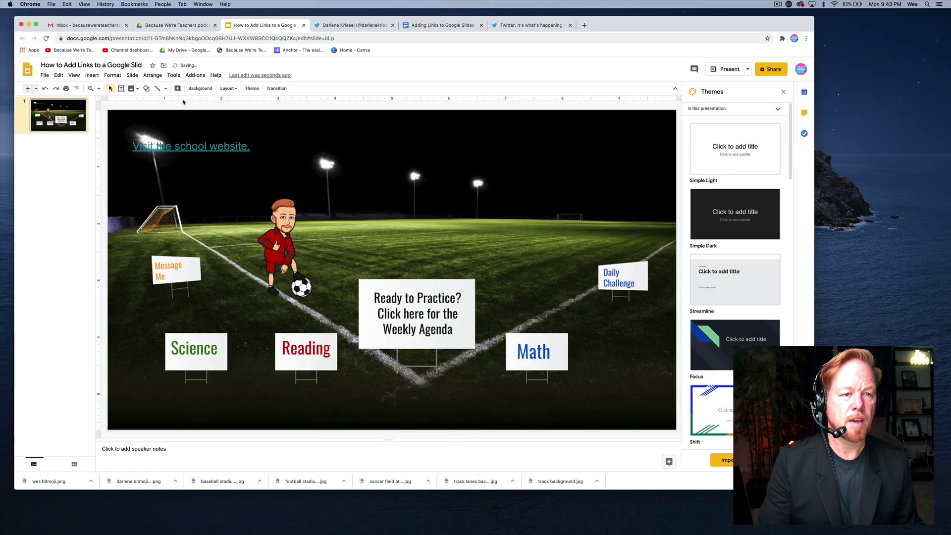
{"action": "left_click", "coordinate": [186, 147]}
{"action": "key", "text": "ctrl+a"}
{"action": "key", "text": "Delete"}
{"action": "left_click", "coordinate": [311, 184]}
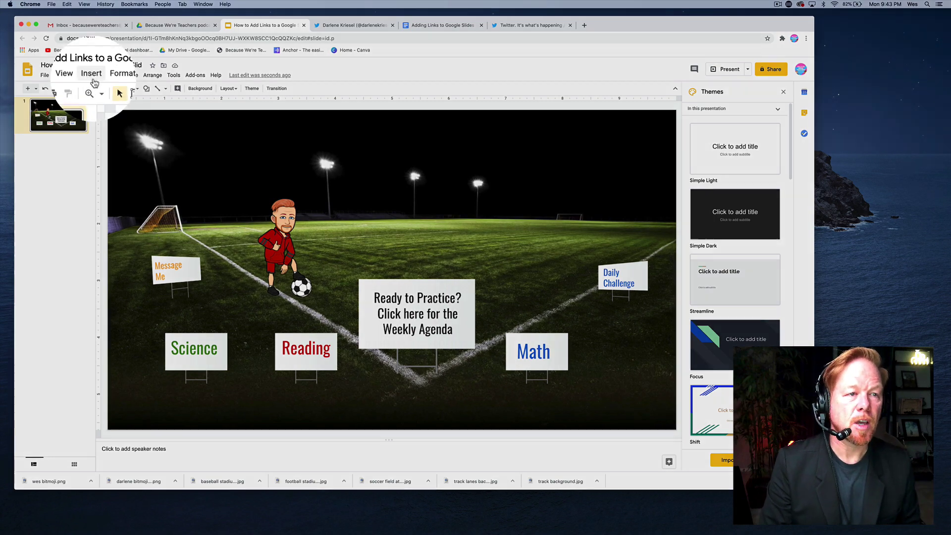
Step: Draw a rectangle over the Weekly Agenda sign and set its fill to Transparent
{"action": "left_click", "coordinate": [92, 75]}
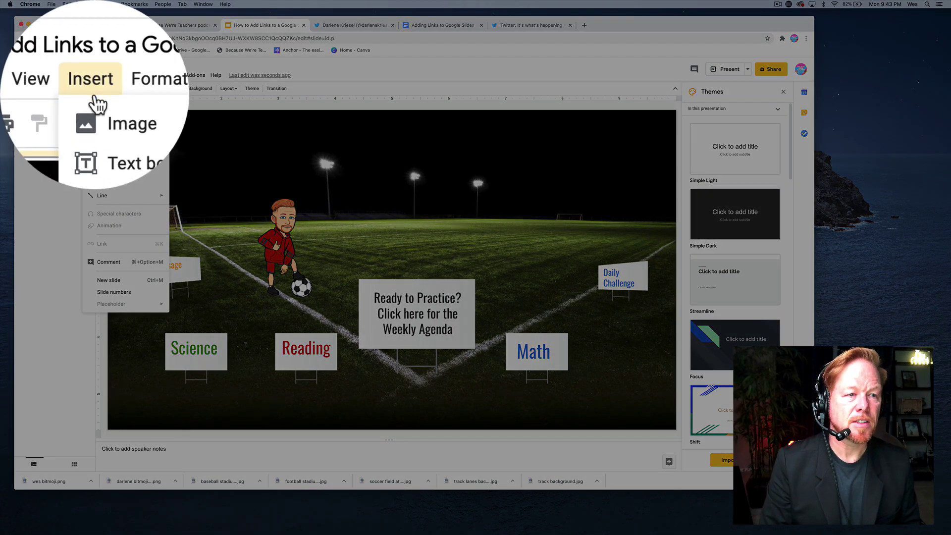
{"action": "mouse_move", "coordinate": [104, 135]}
{"action": "mouse_move", "coordinate": [184, 142]}
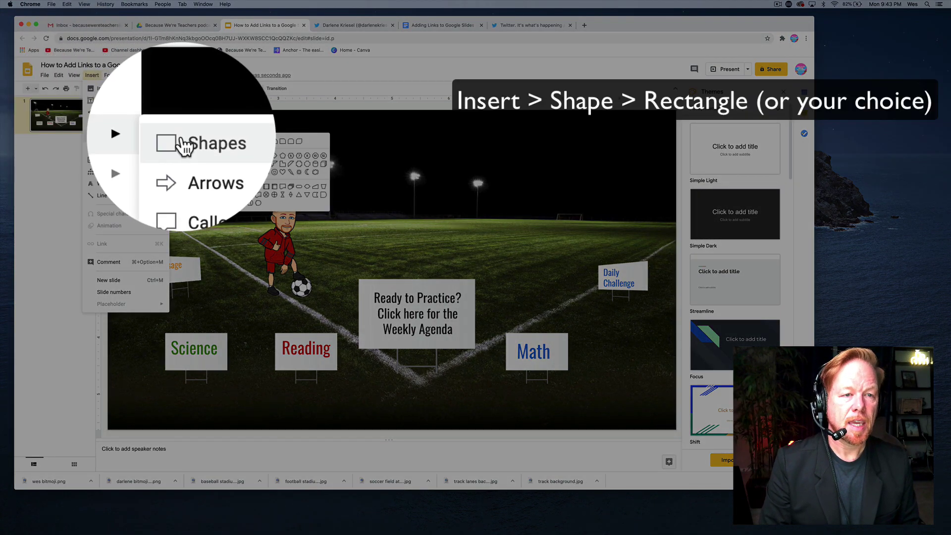
{"action": "left_click", "coordinate": [234, 138]}
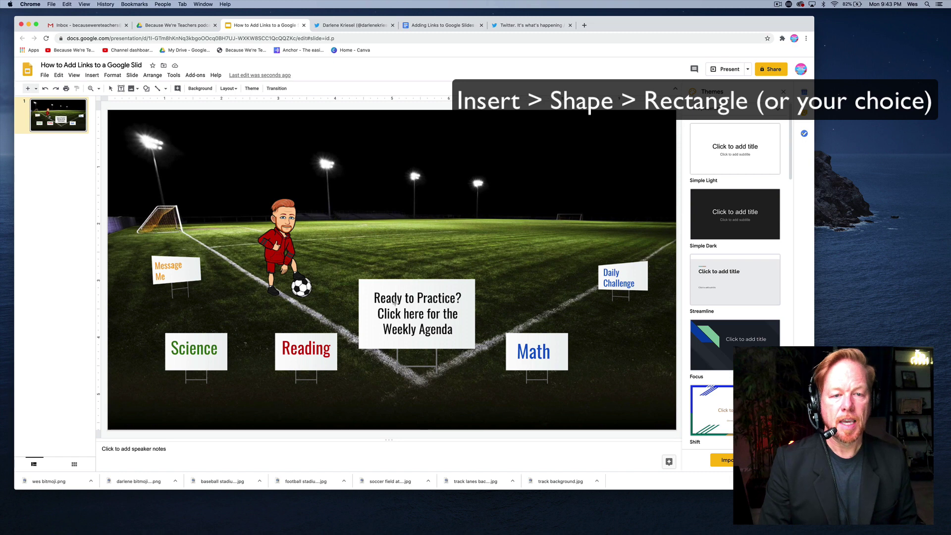
{"action": "left_click_drag", "start_coordinate": [450, 334], "coordinate": [474, 349]}
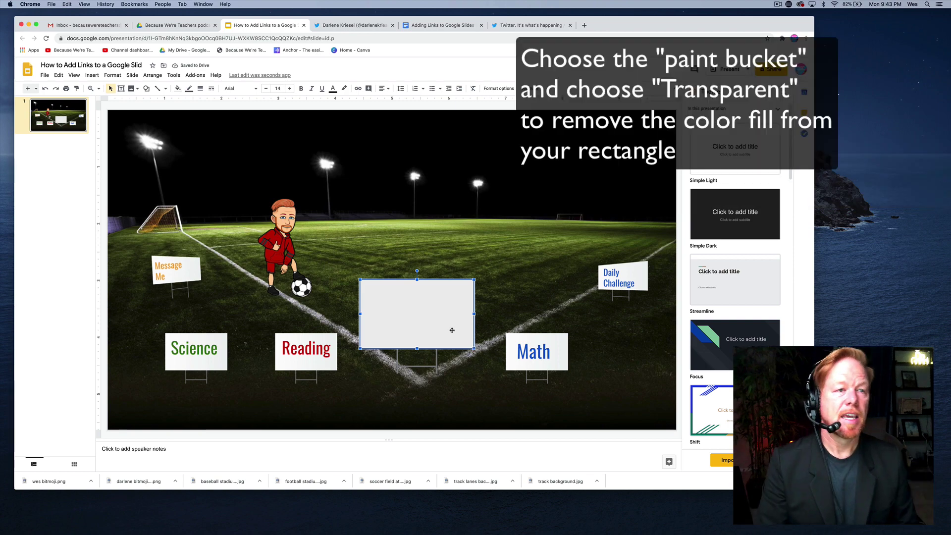
{"action": "left_click", "coordinate": [177, 88]}
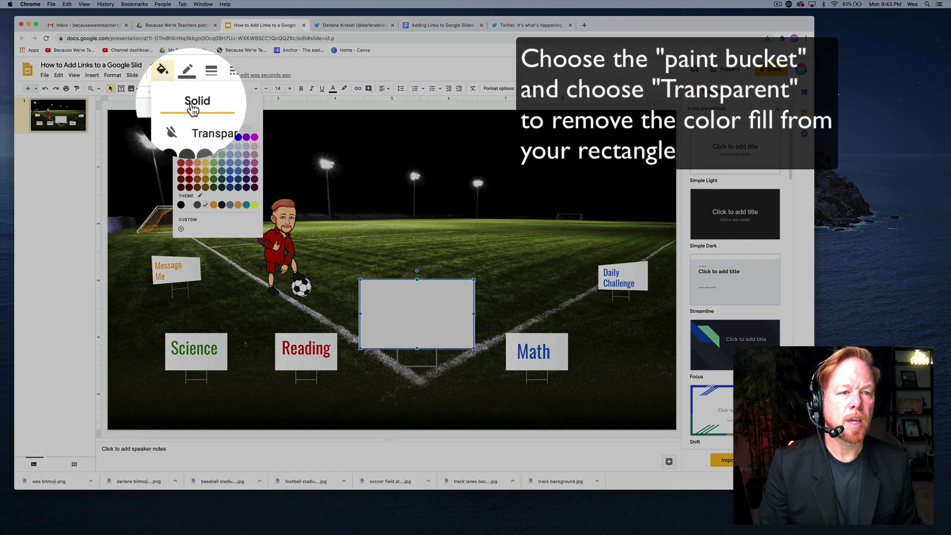
{"action": "left_click", "coordinate": [211, 121]}
{"action": "left_click", "coordinate": [389, 269]}
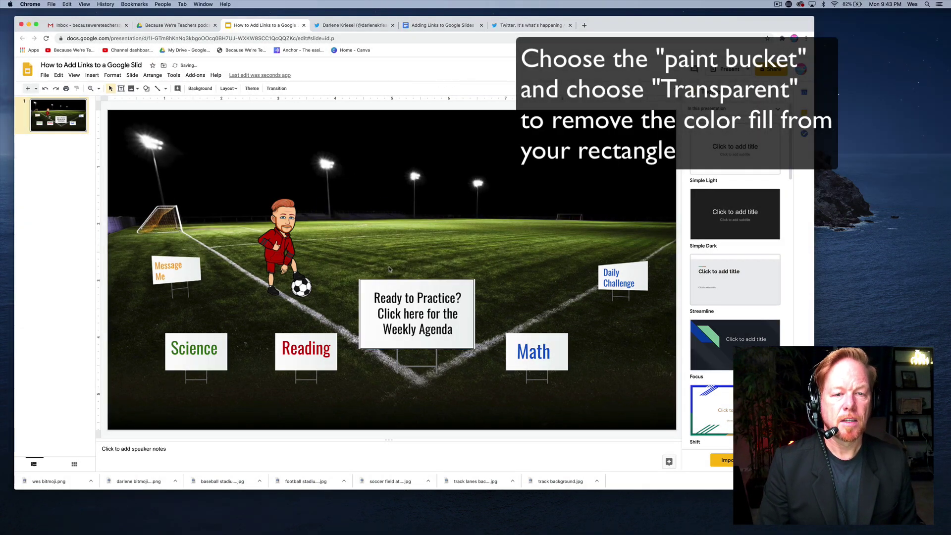
{"action": "left_click", "coordinate": [382, 326]}
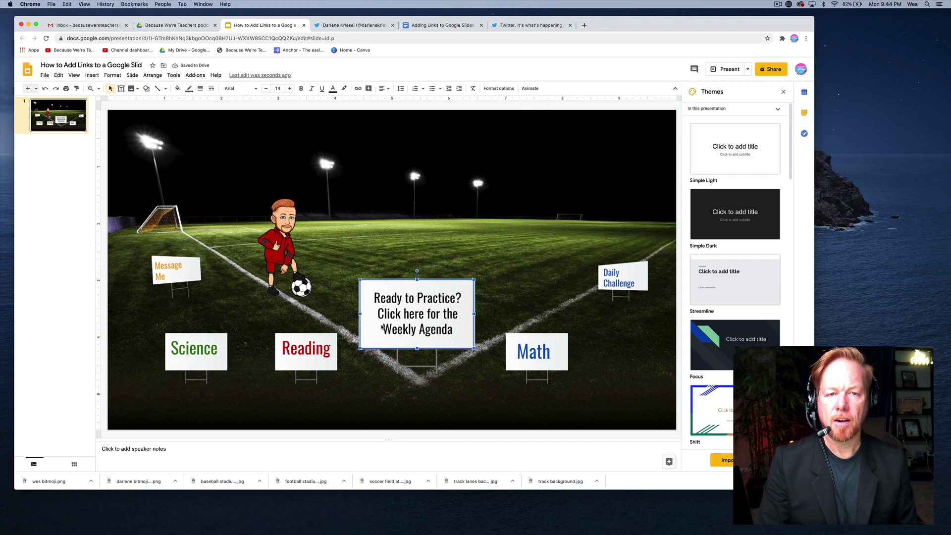
{"action": "left_click", "coordinate": [188, 91]}
{"action": "left_click", "coordinate": [200, 103]}
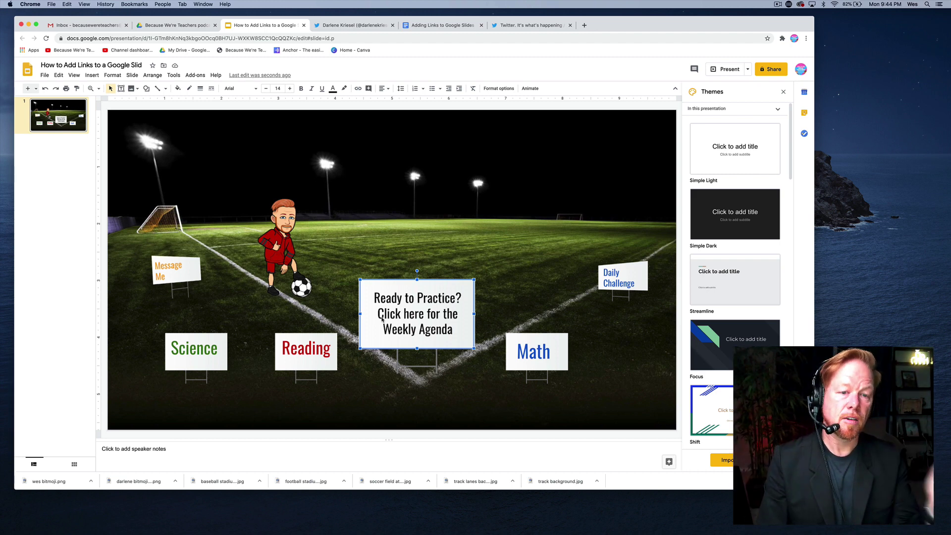
{"action": "right_click", "coordinate": [382, 320]}
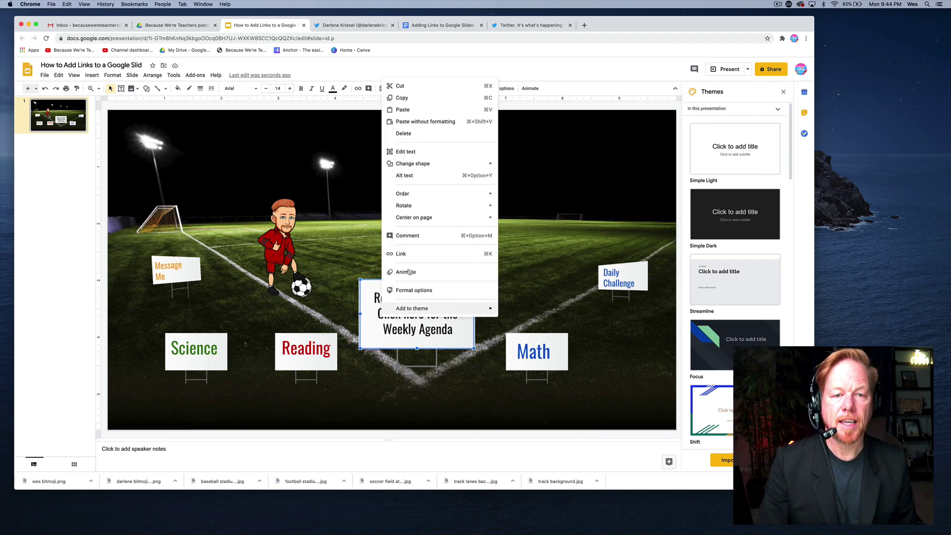
{"action": "left_click", "coordinate": [415, 253]}
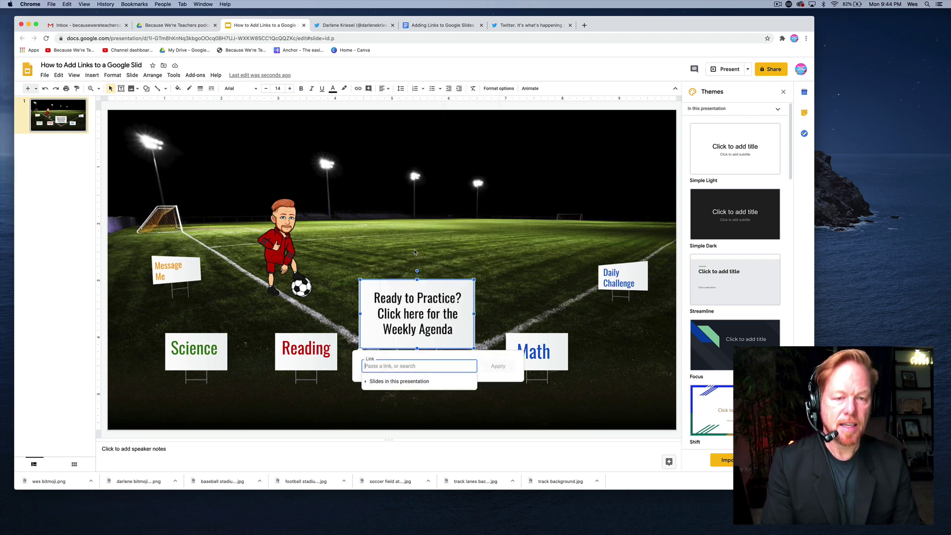
{"action": "type", "text": "http:"}
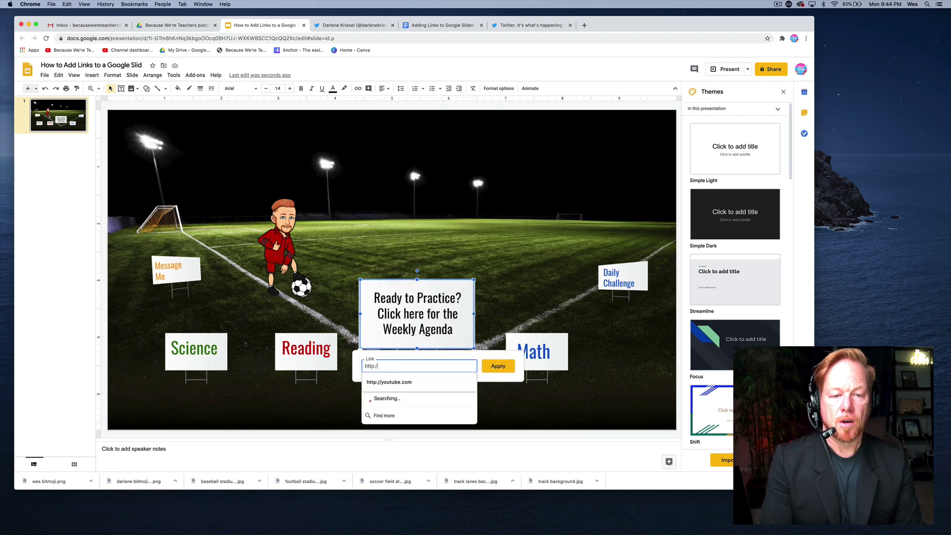
{"action": "type", "text": "//"}
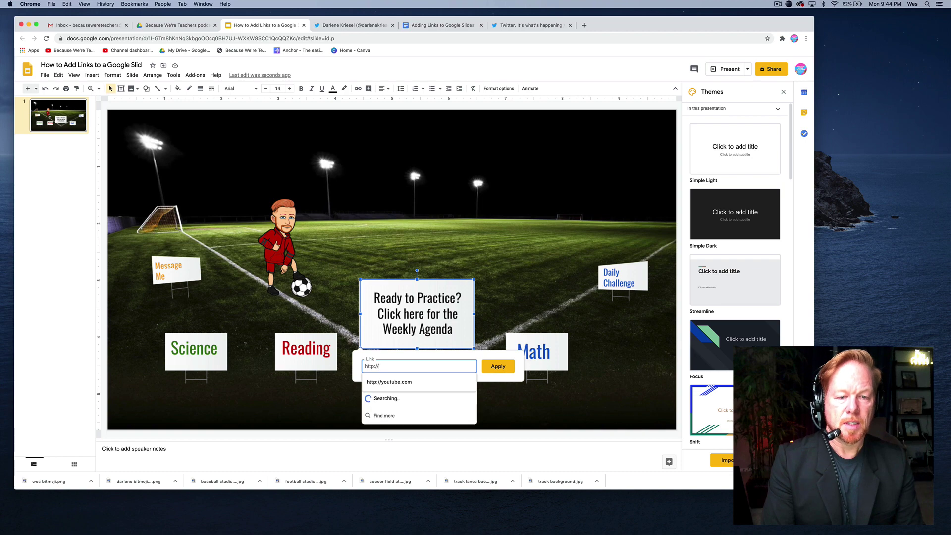
{"action": "type", "text": "youtube.com"}
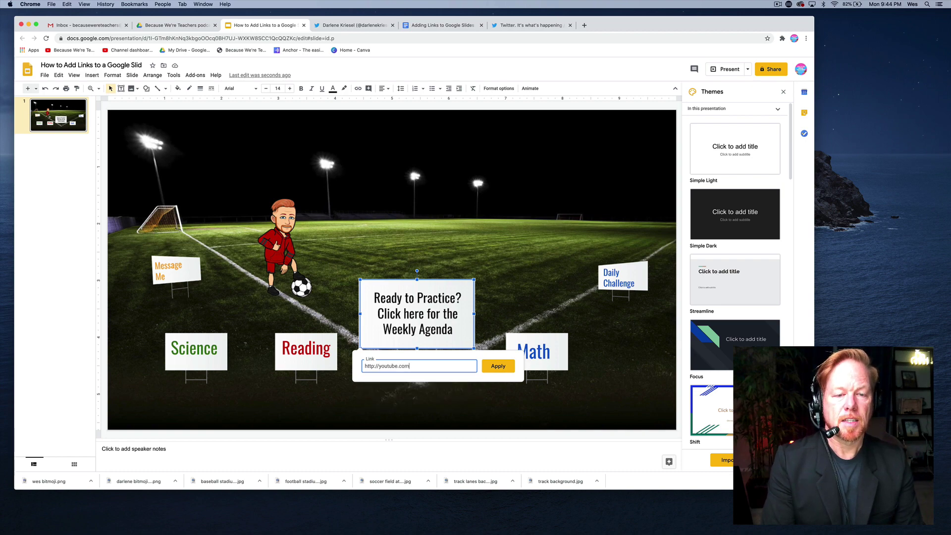
{"action": "key", "text": "Return"}
Step: Present the slideshow and click the agenda sign to confirm YouTube opens
{"action": "left_click", "coordinate": [435, 172]}
{"action": "left_click", "coordinate": [726, 69]}
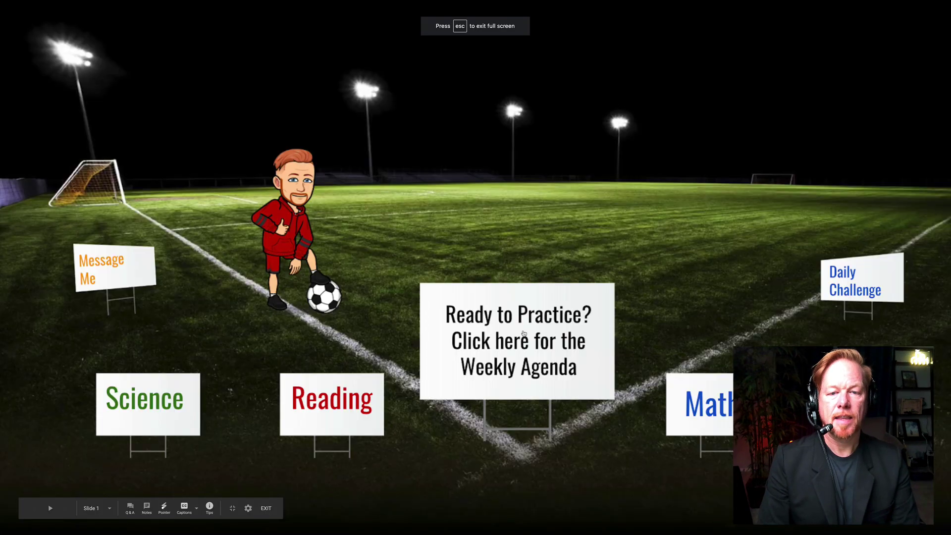
{"action": "left_click", "coordinate": [524, 333]}
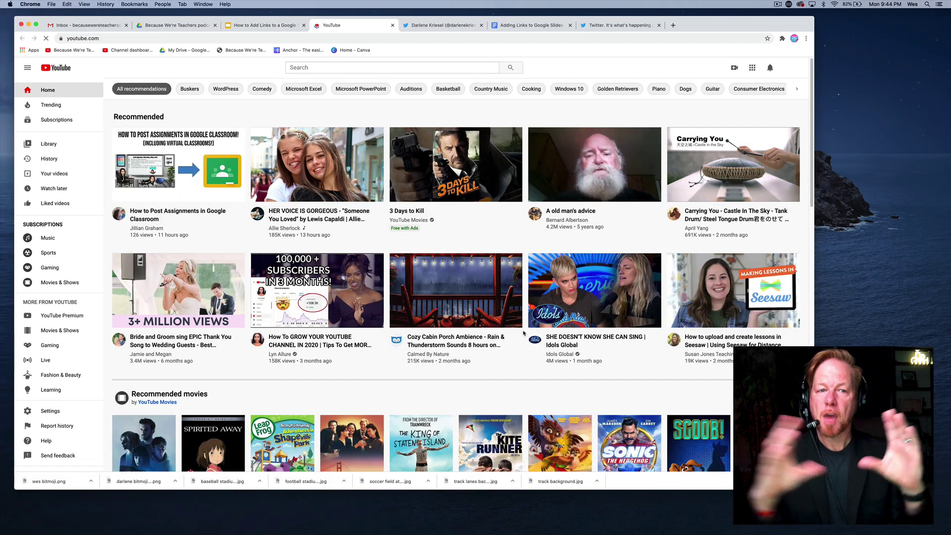